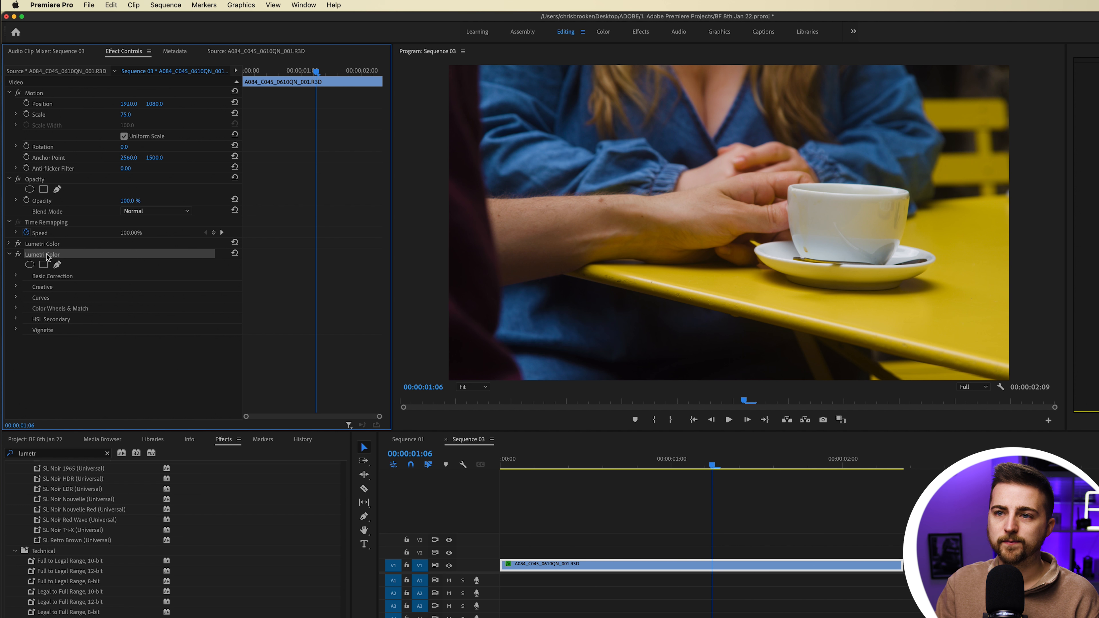
Hide the effect timeline and expand the HSL Secondary settings of the second Lumetri Color effect
{"action": "left_click", "coordinate": [236, 71]}
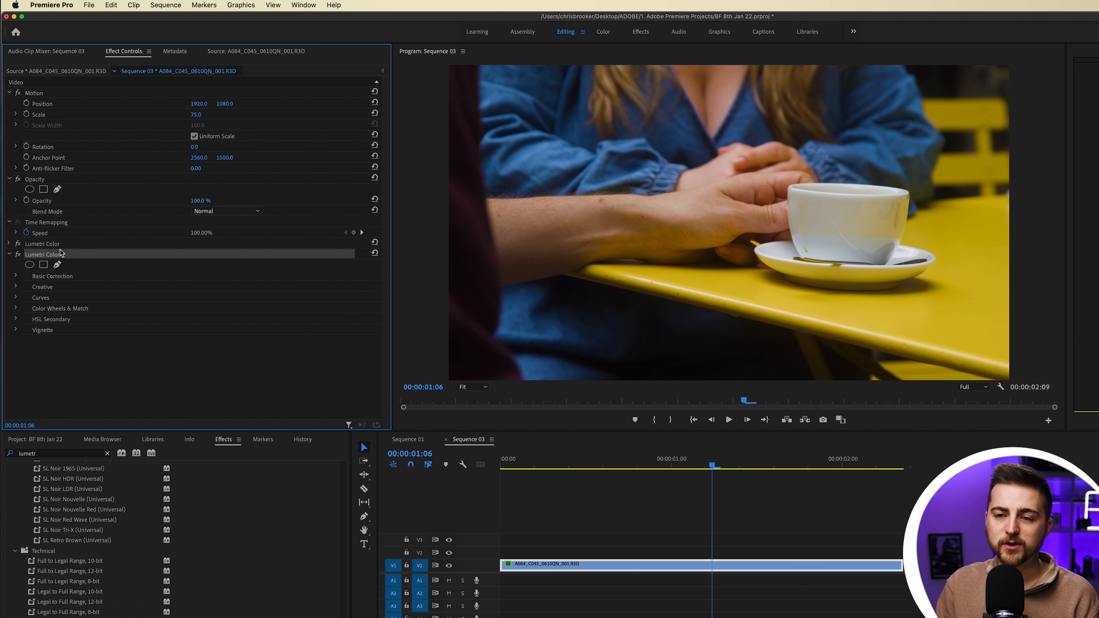
{"action": "left_click", "coordinate": [15, 320]}
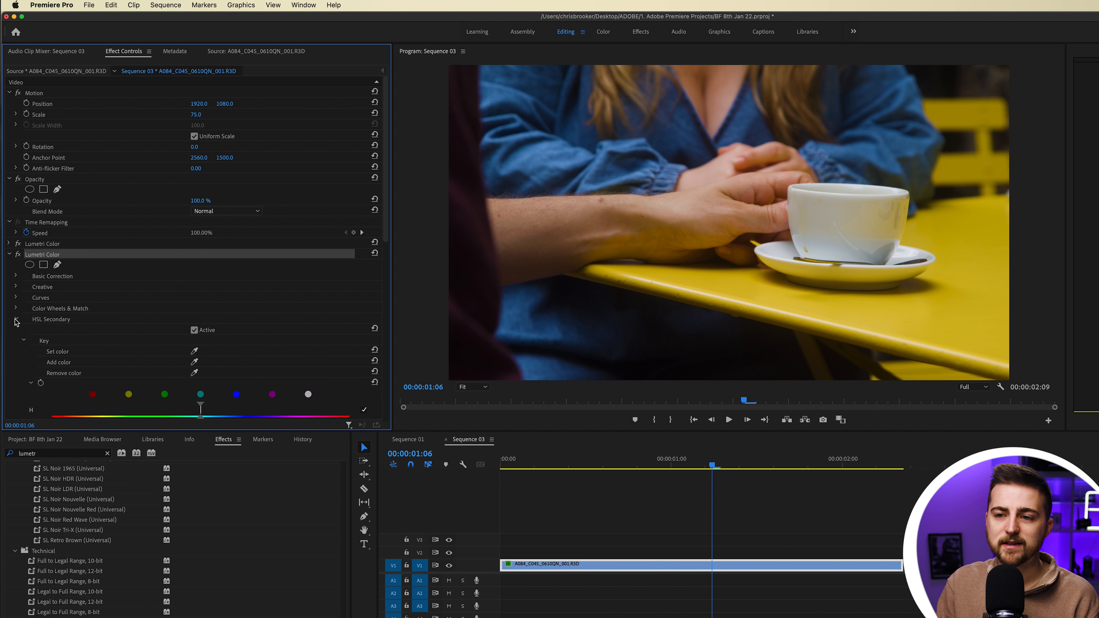
{"action": "scroll", "coordinate": [15, 323], "scroll_direction": "down", "scroll_amount": 5}
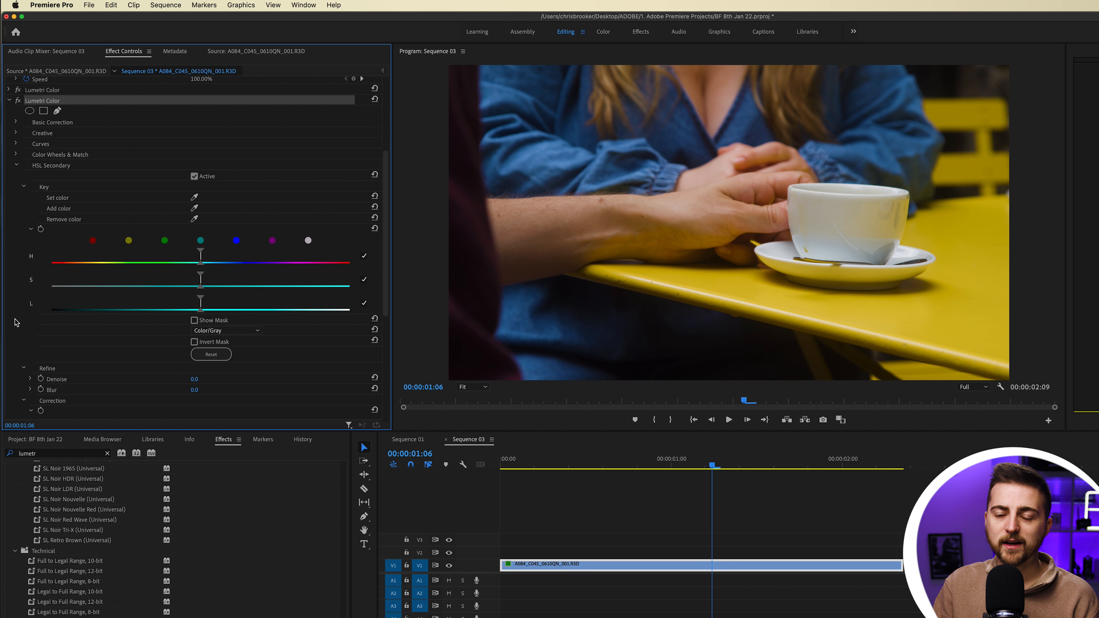
Sample the yellow tabletop in the preview as the HSL Secondary key color
{"action": "left_click", "coordinate": [57, 201]}
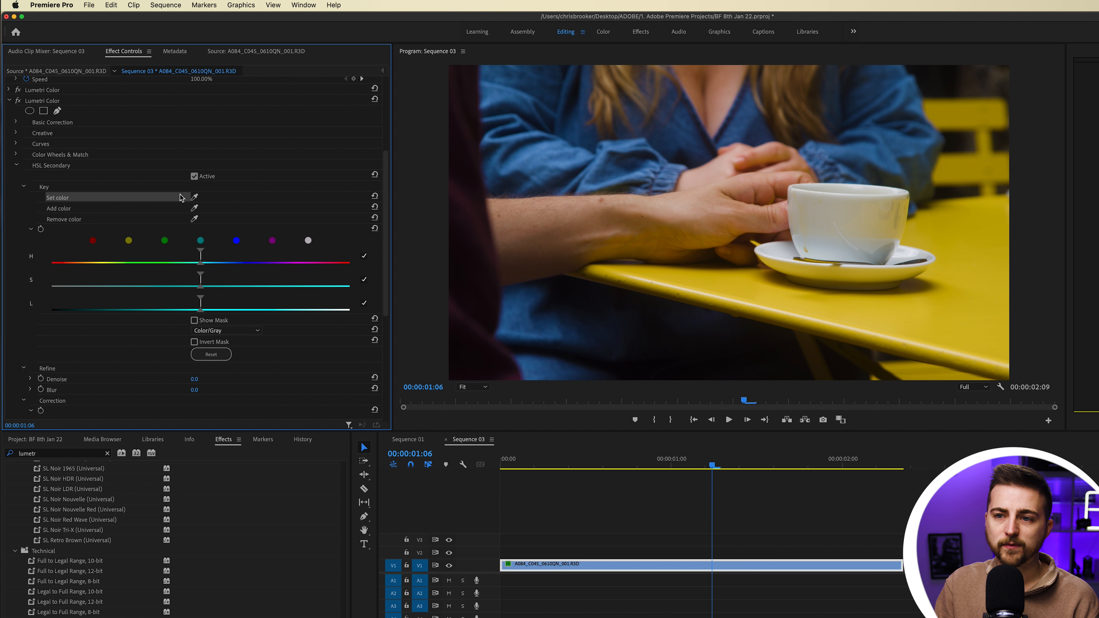
{"action": "left_click", "coordinate": [195, 197]}
{"action": "left_click", "coordinate": [879, 306]}
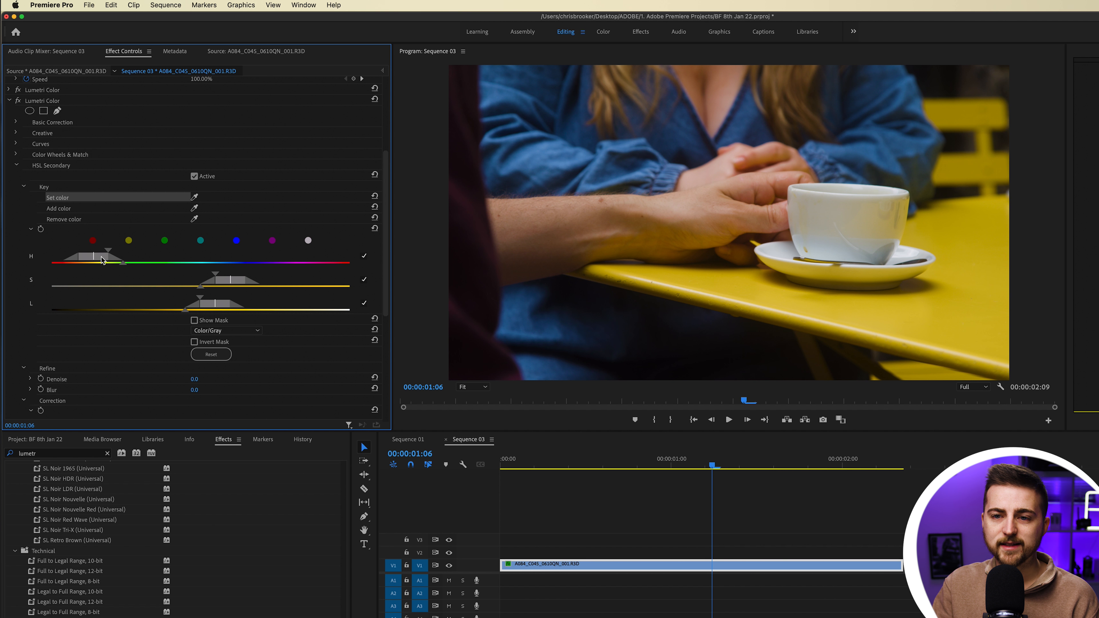
Try adjusting the key's hue and saturation ranges against the mask preview, and reset the key
{"action": "left_click", "coordinate": [194, 320]}
{"action": "mouse_move", "coordinate": [104, 257]}
{"action": "left_mouse_down"}
{"action": "mouse_move", "coordinate": [122, 257]}
{"action": "mouse_move", "coordinate": [106, 260]}
{"action": "left_mouse_up"}
{"action": "left_click", "coordinate": [195, 321]}
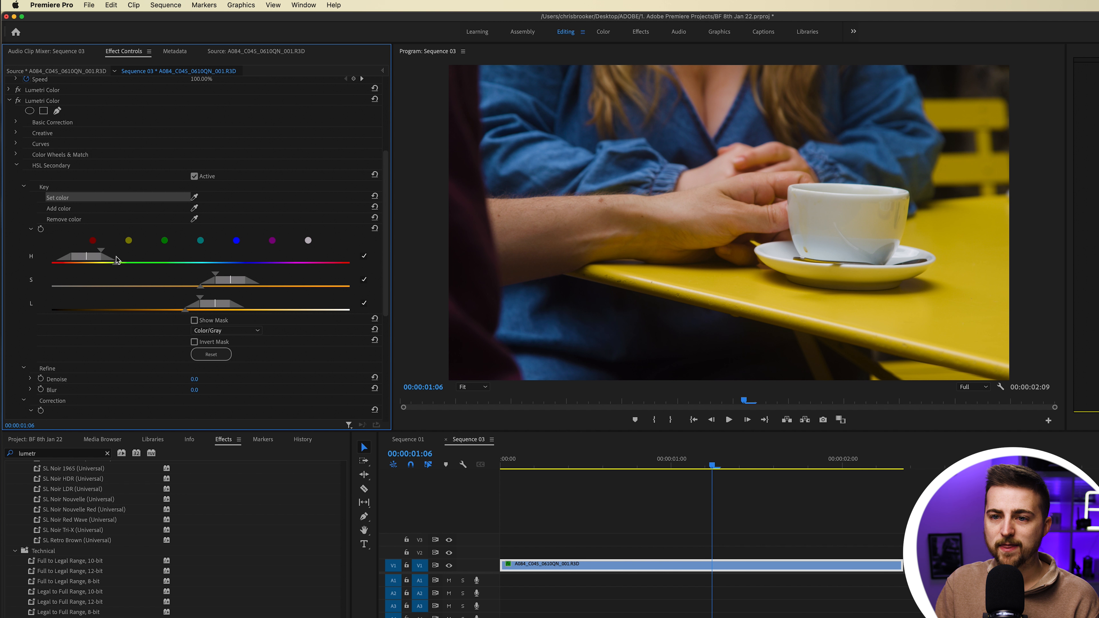
{"action": "mouse_move", "coordinate": [108, 262]}
{"action": "left_mouse_down"}
{"action": "mouse_move", "coordinate": [154, 260]}
{"action": "mouse_move", "coordinate": [121, 260]}
{"action": "left_mouse_up"}
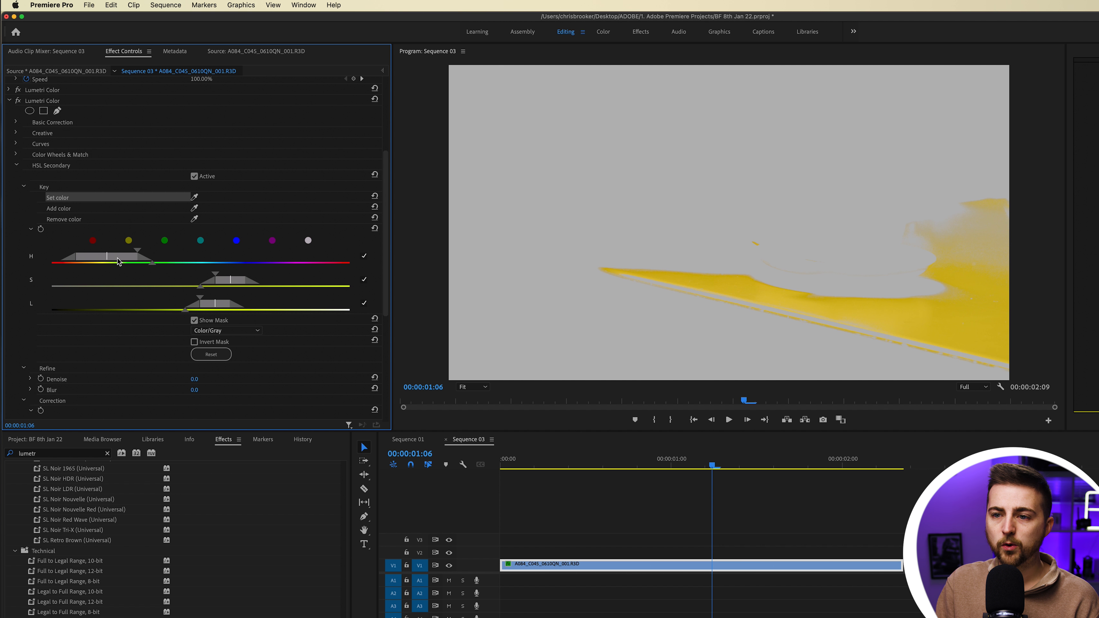
{"action": "left_click_drag", "start_coordinate": [243, 285], "coordinate": [221, 284]}
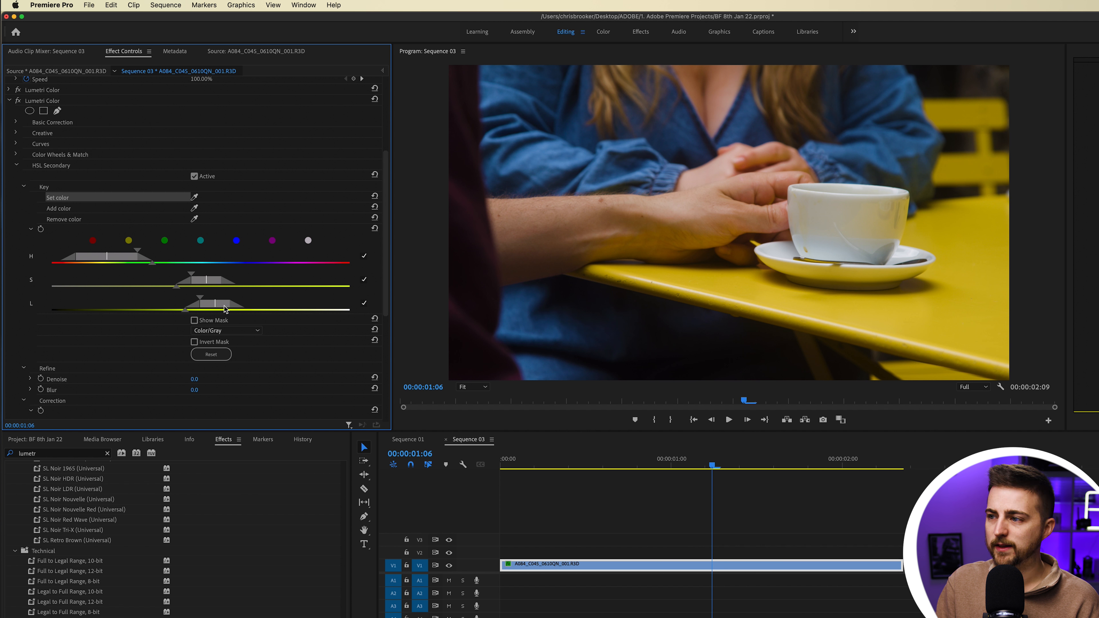
{"action": "left_click", "coordinate": [211, 354]}
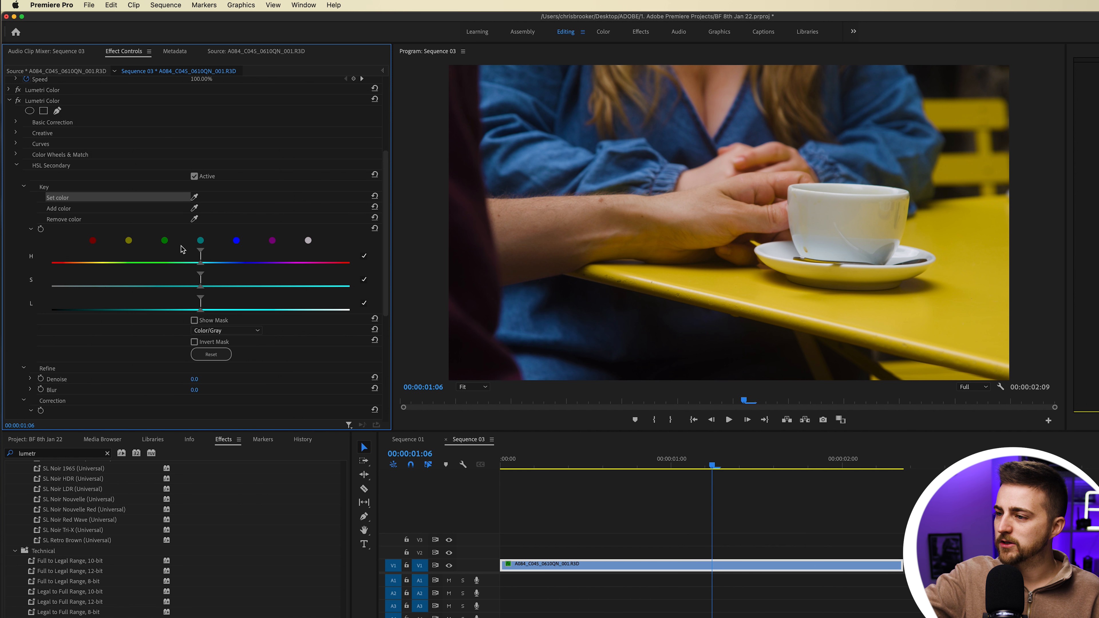
Base the key on the yellow preset and refine its hue, saturation and luminance ranges to isolate the table
{"action": "left_click", "coordinate": [129, 241]}
{"action": "left_click_drag", "start_coordinate": [106, 261], "coordinate": [118, 259]}
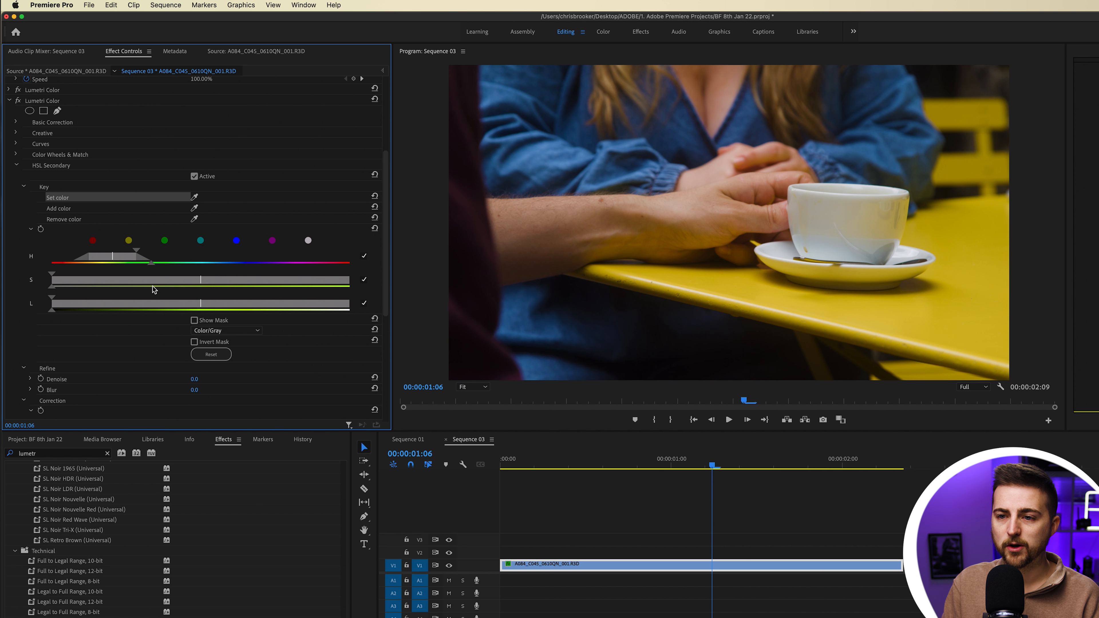
{"action": "mouse_move", "coordinate": [161, 282]}
{"action": "left_mouse_down"}
{"action": "mouse_move", "coordinate": [181, 282]}
{"action": "mouse_move", "coordinate": [147, 281]}
{"action": "mouse_move", "coordinate": [327, 272]}
{"action": "mouse_move", "coordinate": [291, 271]}
{"action": "left_mouse_up"}
{"action": "left_click_drag", "start_coordinate": [52, 309], "coordinate": [95, 309]}
{"action": "left_click", "coordinate": [194, 320]}
Try shifting the keyed yellow towards green and orange with the Correction color wheel, and undo those changes
{"action": "scroll", "coordinate": [70, 361], "scroll_direction": "down", "scroll_amount": 5}
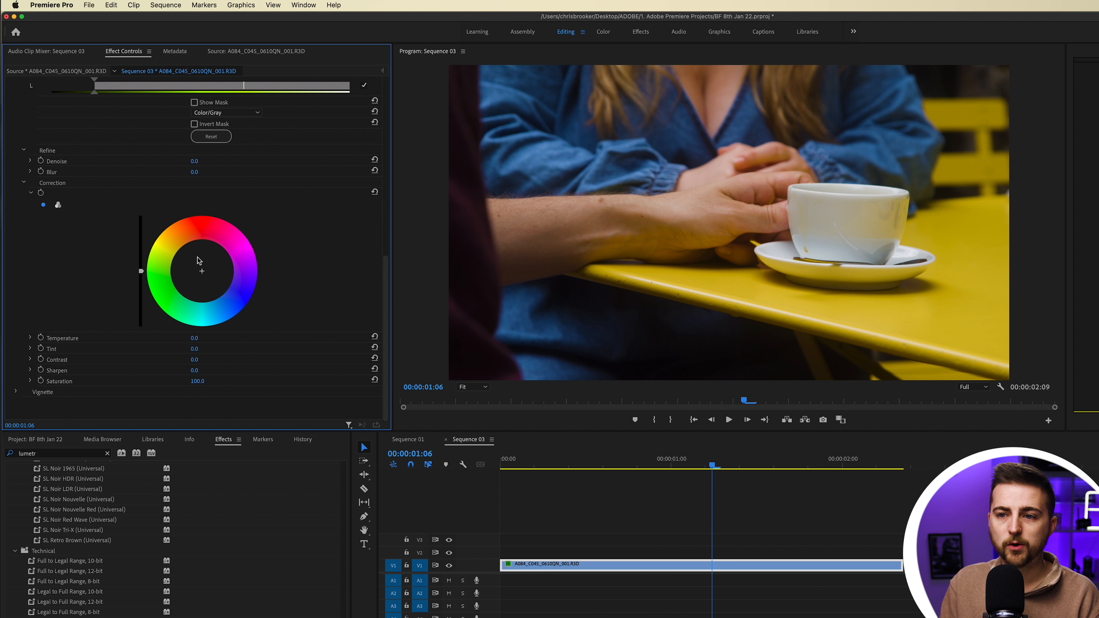
{"action": "left_click_drag", "start_coordinate": [199, 270], "coordinate": [162, 267]}
{"action": "left_click_drag", "start_coordinate": [226, 297], "coordinate": [188, 226]}
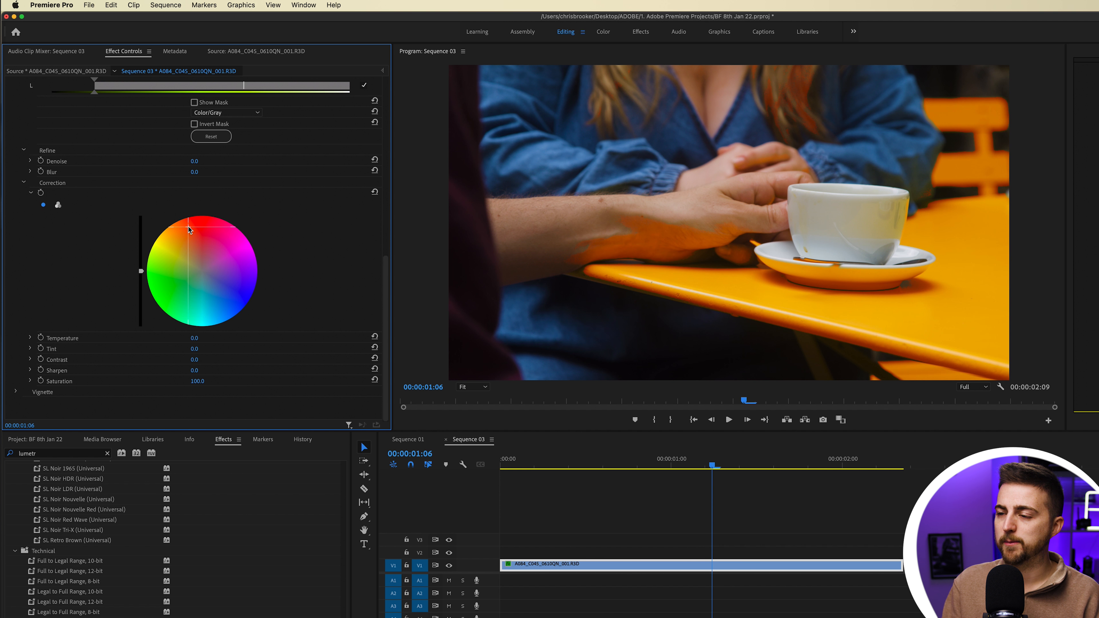
{"action": "key", "text": "super+z"}
{"action": "key", "text": "super+z"}
{"action": "key", "text": "super+z"}
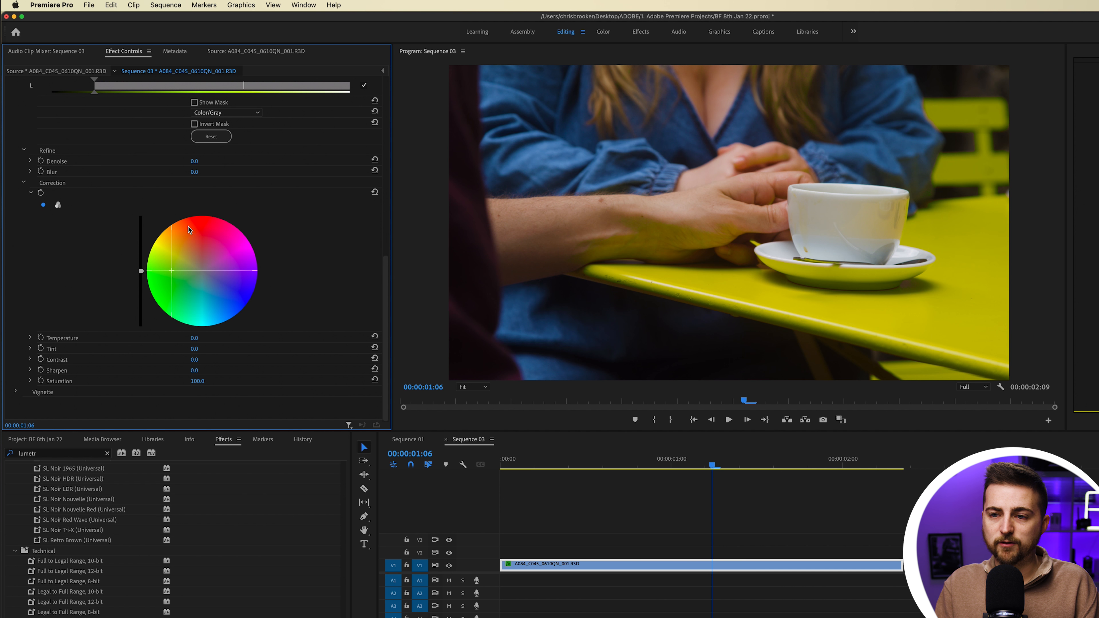
{"action": "key", "text": "super+z"}
{"action": "key", "text": "super+z"}
{"action": "key", "text": "super+z"}
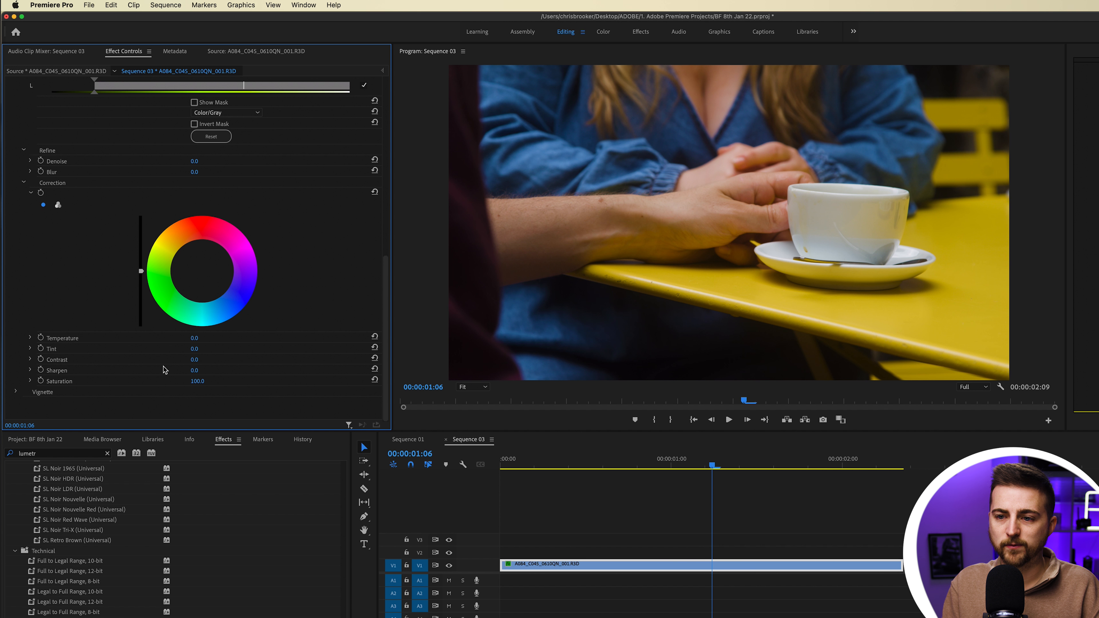
Set the HSL Secondary correction's Temperature to -92 and Tint to 233 to turn the table pink
{"action": "left_click_drag", "start_coordinate": [196, 381], "coordinate": [153, 381]}
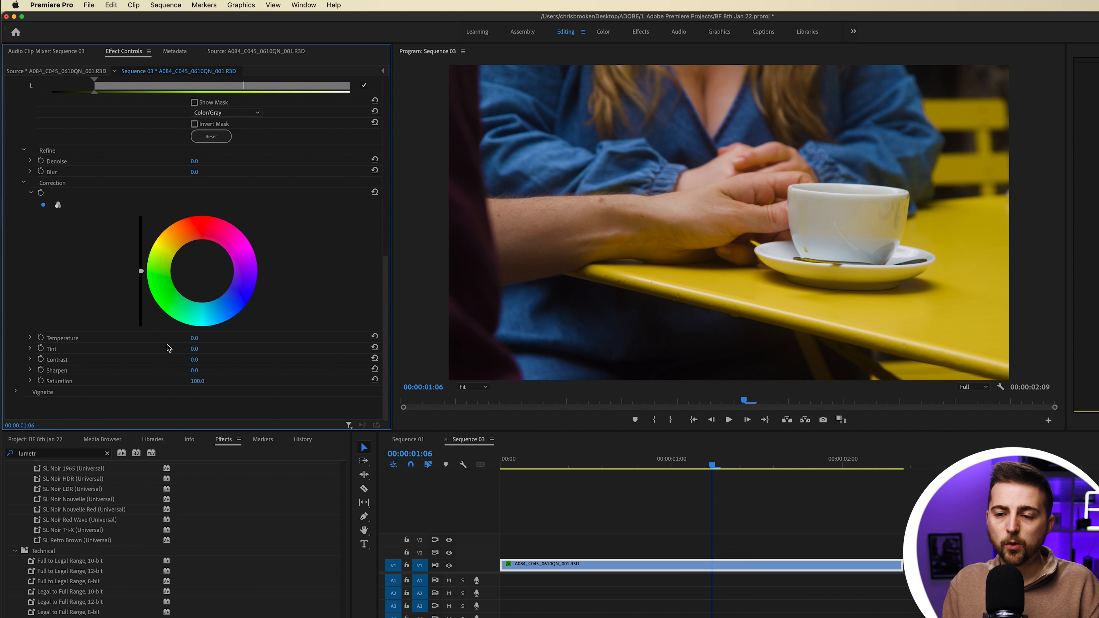
{"action": "mouse_move", "coordinate": [194, 340]}
{"action": "left_mouse_down"}
{"action": "mouse_move", "coordinate": [212, 340]}
{"action": "mouse_move", "coordinate": [173, 339]}
{"action": "mouse_move", "coordinate": [195, 340]}
{"action": "left_mouse_up"}
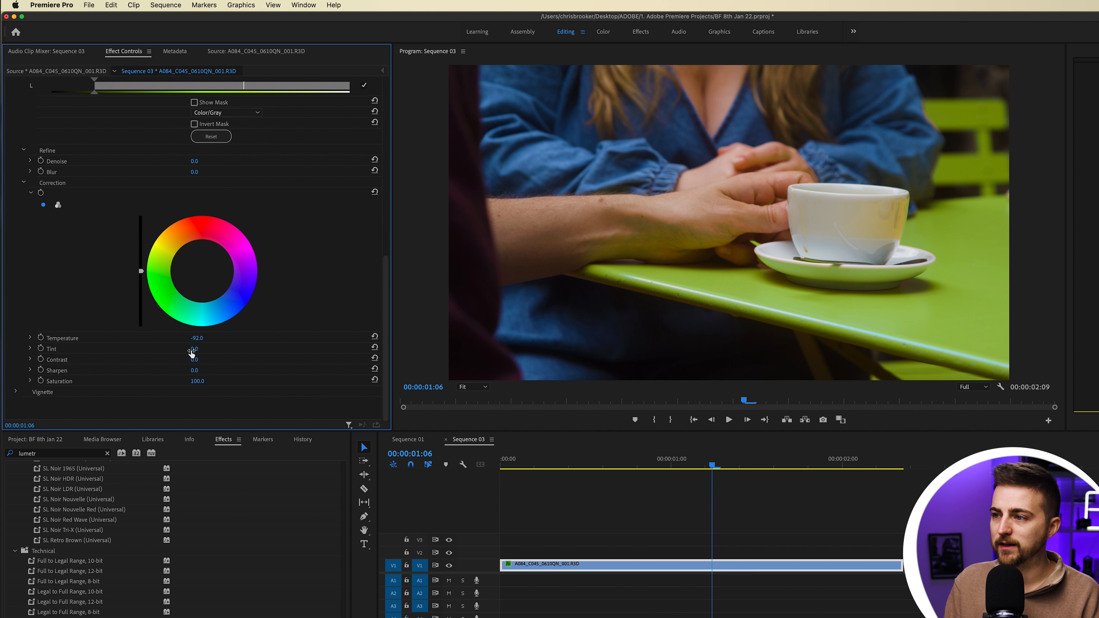
{"action": "left_click_drag", "start_coordinate": [193, 349], "coordinate": [293, 349]}
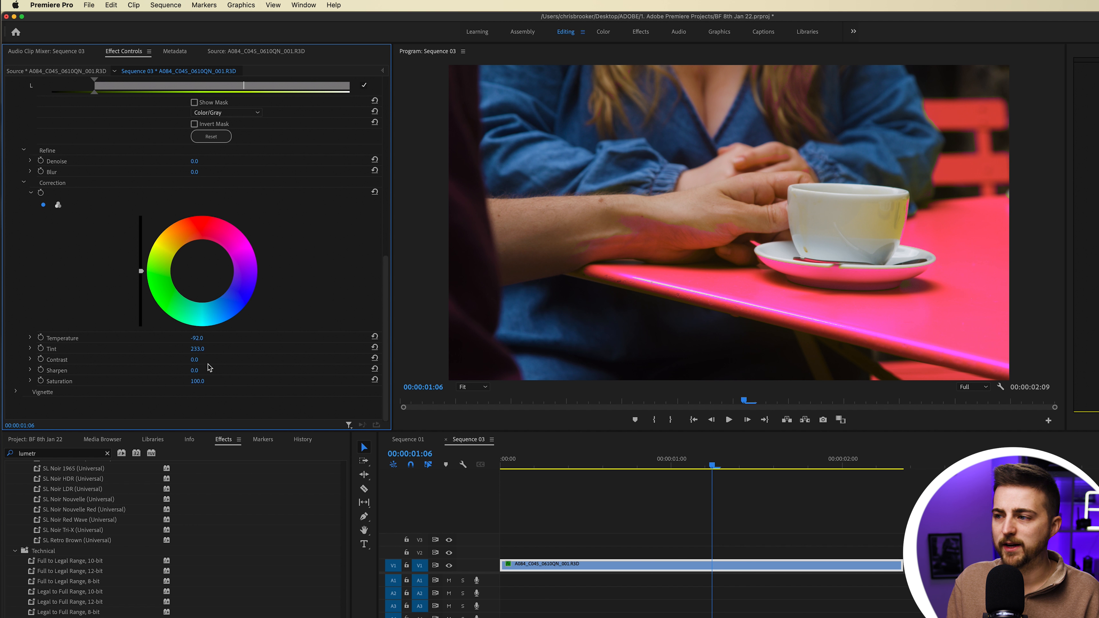
Play the sequence from its start to review the recolored table in motion
{"action": "left_click_drag", "start_coordinate": [706, 467], "coordinate": [493, 466]}
{"action": "key", "text": "space"}
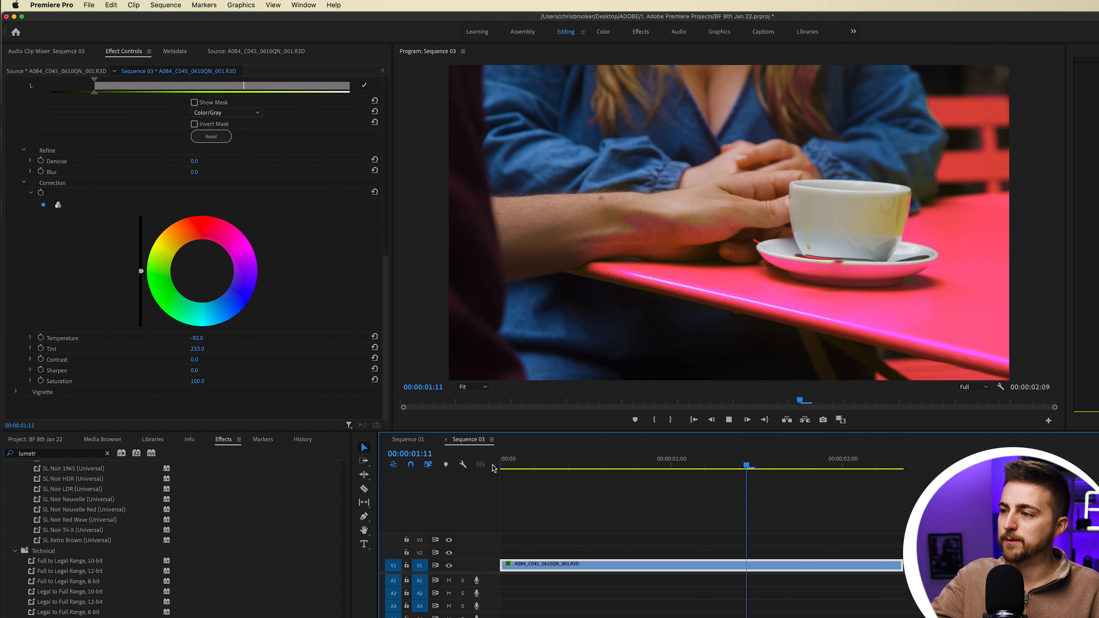
{"action": "key", "text": "space"}
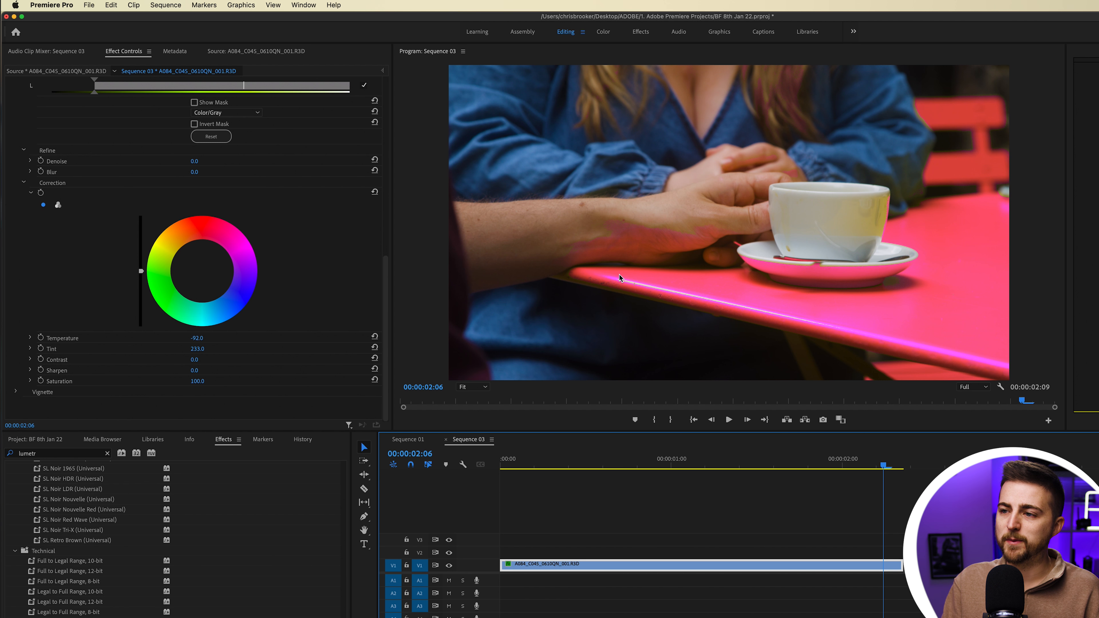
Enlarge the program preview to 200% and examine the color edges along the hand and table
{"action": "left_click", "coordinate": [473, 386]}
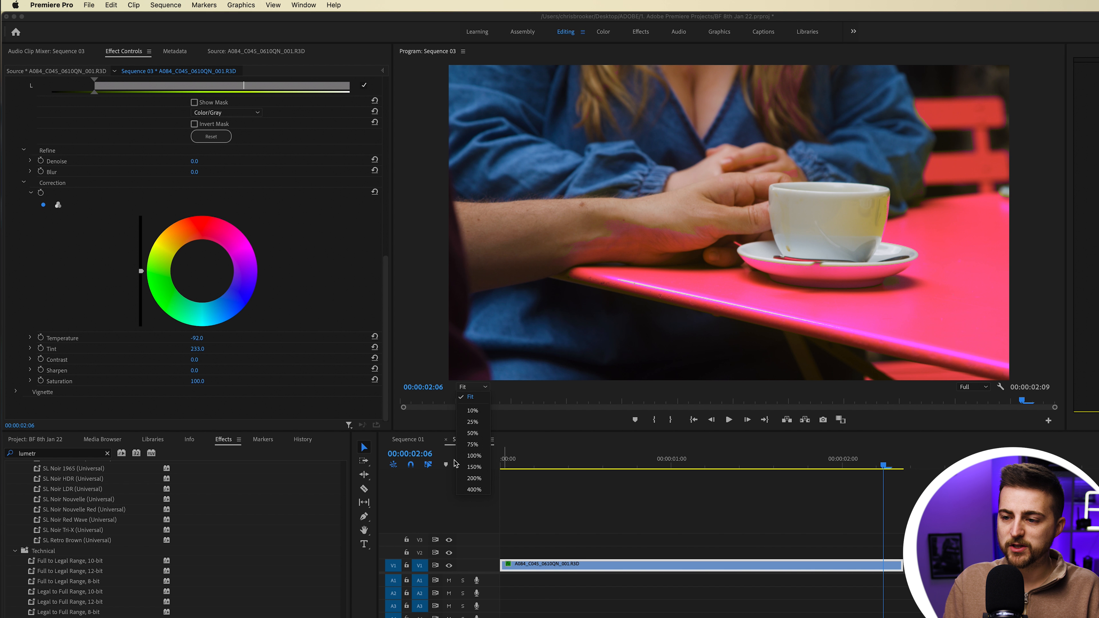
{"action": "left_click", "coordinate": [472, 478]}
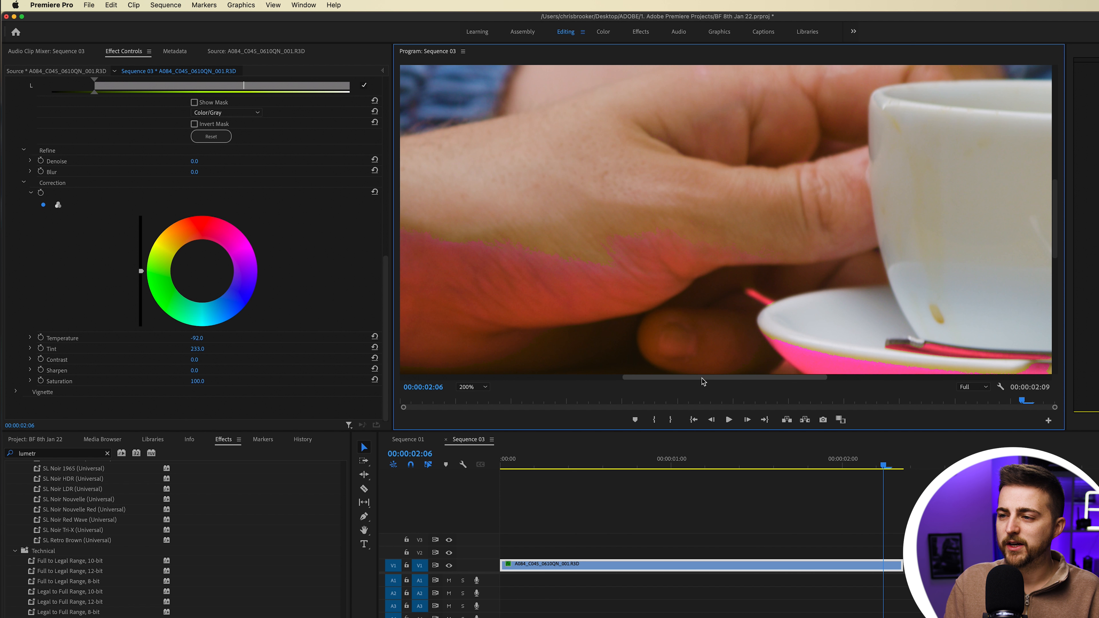
{"action": "scroll", "coordinate": [702, 378], "scroll_direction": "left", "scroll_amount": 5}
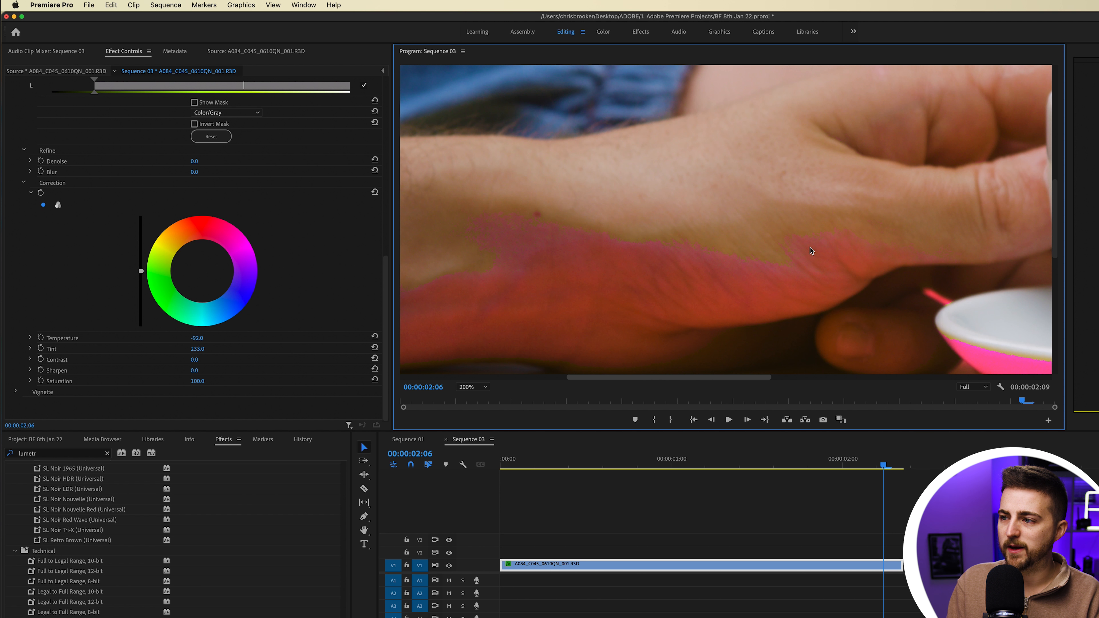
{"action": "left_click_drag", "start_coordinate": [1055, 196], "coordinate": [1053, 213]}
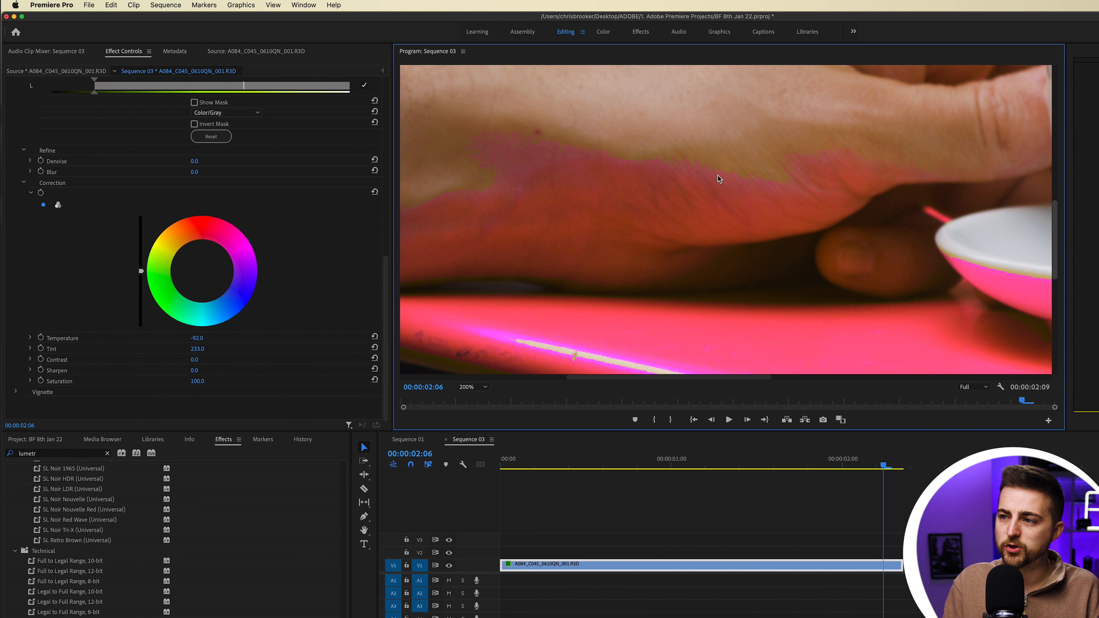
Compare the close-up with the second Lumetri Color effect disabled and enabled, and return the preview to Fit
{"action": "scroll", "coordinate": [124, 236], "scroll_direction": "up", "scroll_amount": 10}
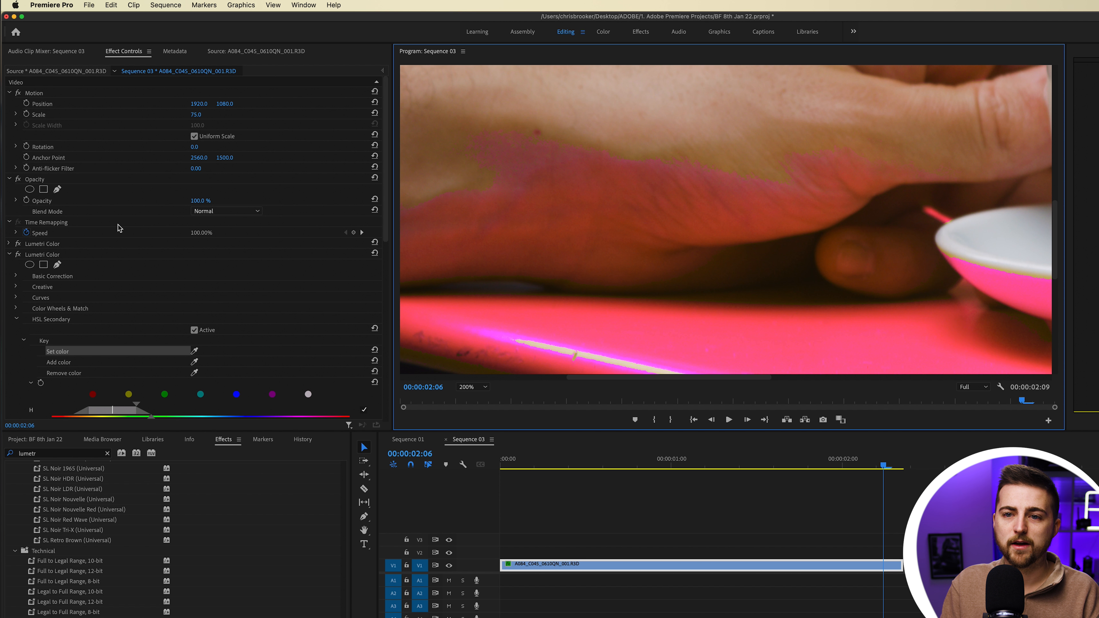
{"action": "left_click", "coordinate": [17, 255]}
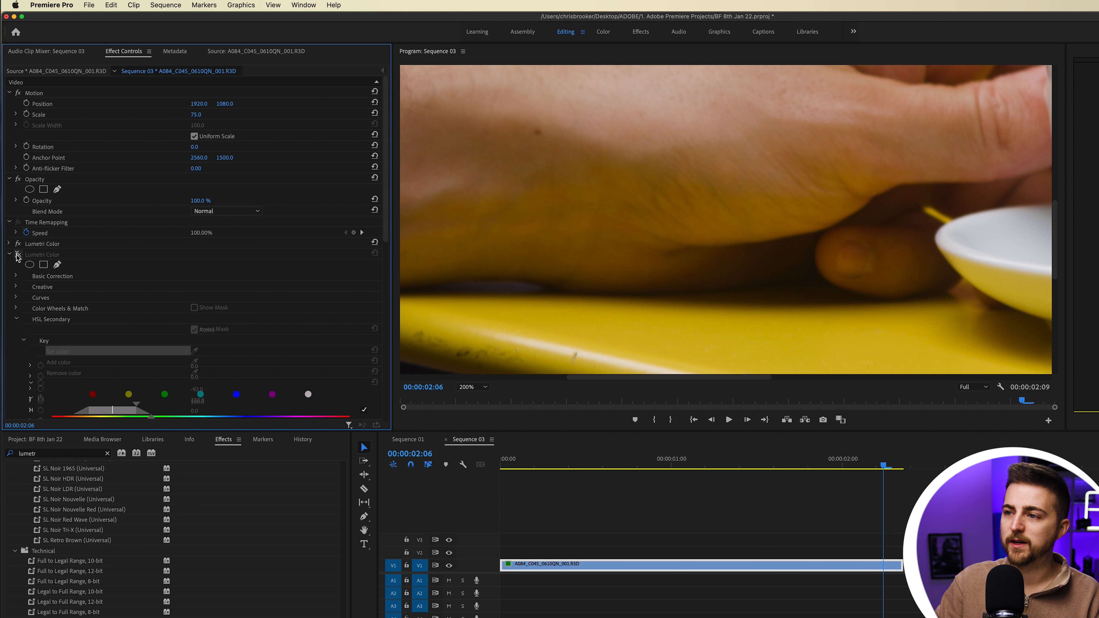
{"action": "left_click", "coordinate": [17, 256]}
{"action": "left_click", "coordinate": [17, 256]}
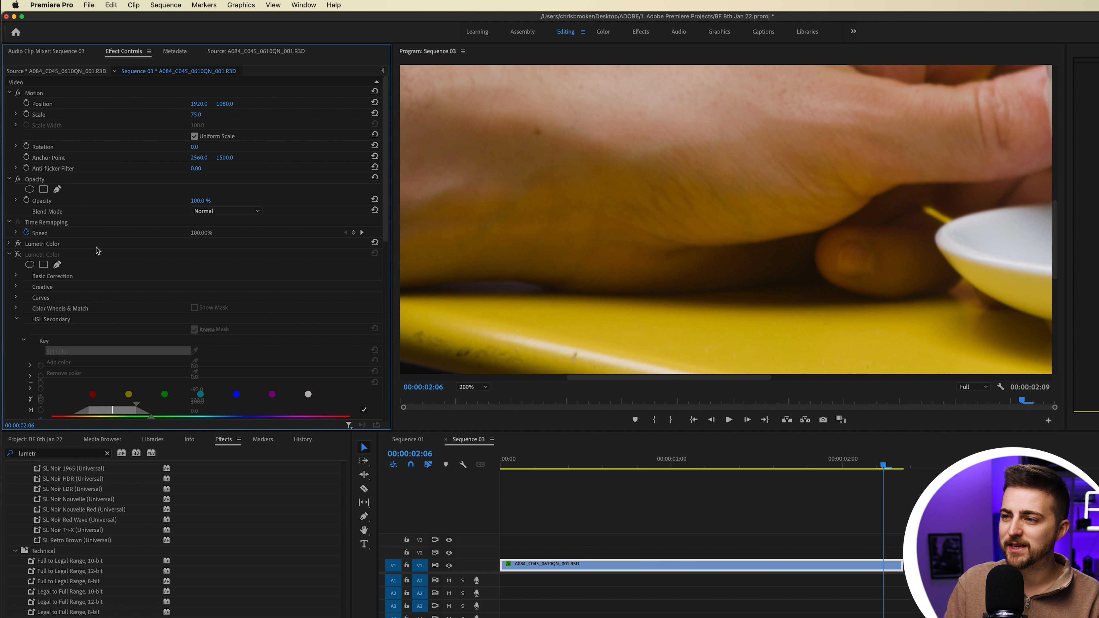
{"action": "left_click", "coordinate": [17, 255]}
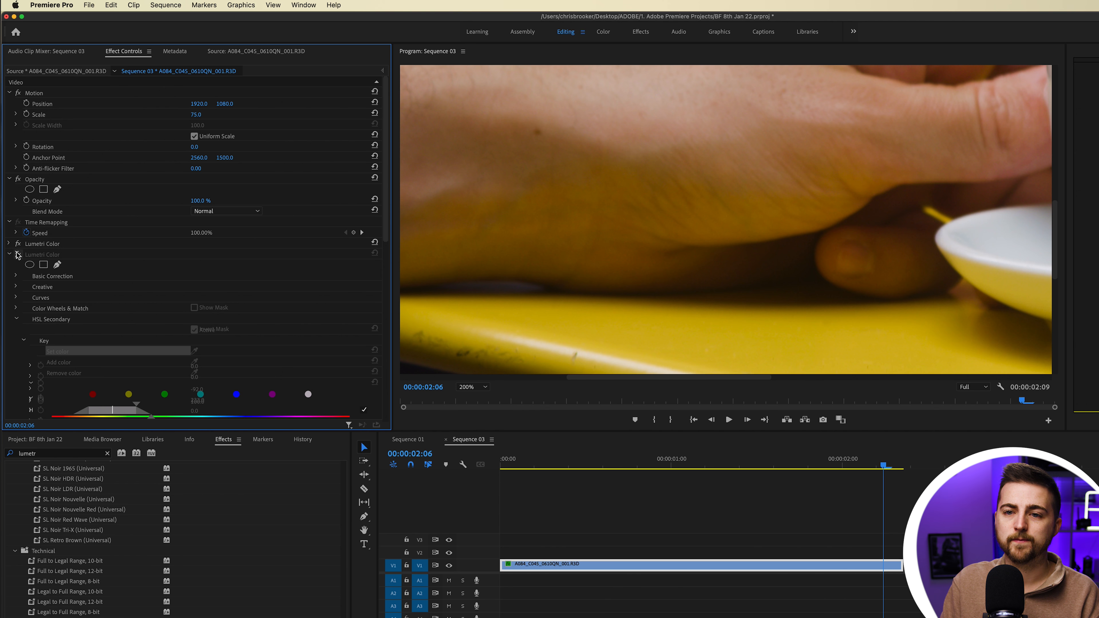
{"action": "left_click", "coordinate": [472, 387]}
{"action": "left_click", "coordinate": [470, 389]}
Set the HSL Secondary key's Blur to 30 and play back the clip
{"action": "scroll", "coordinate": [281, 326], "scroll_direction": "down", "scroll_amount": 5}
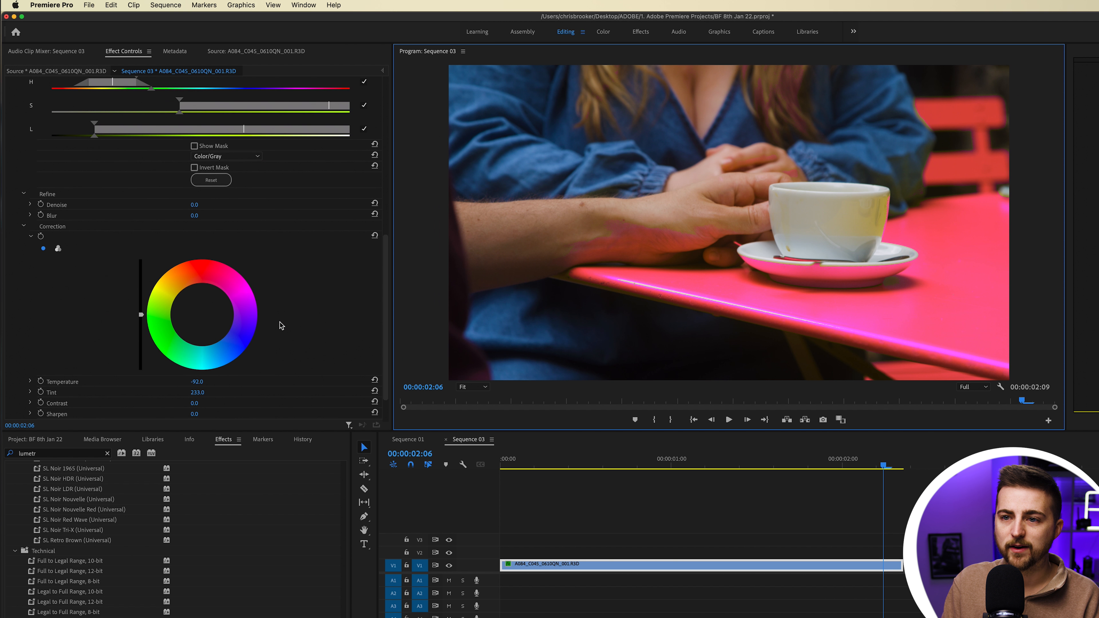
{"action": "left_click", "coordinate": [194, 216]}
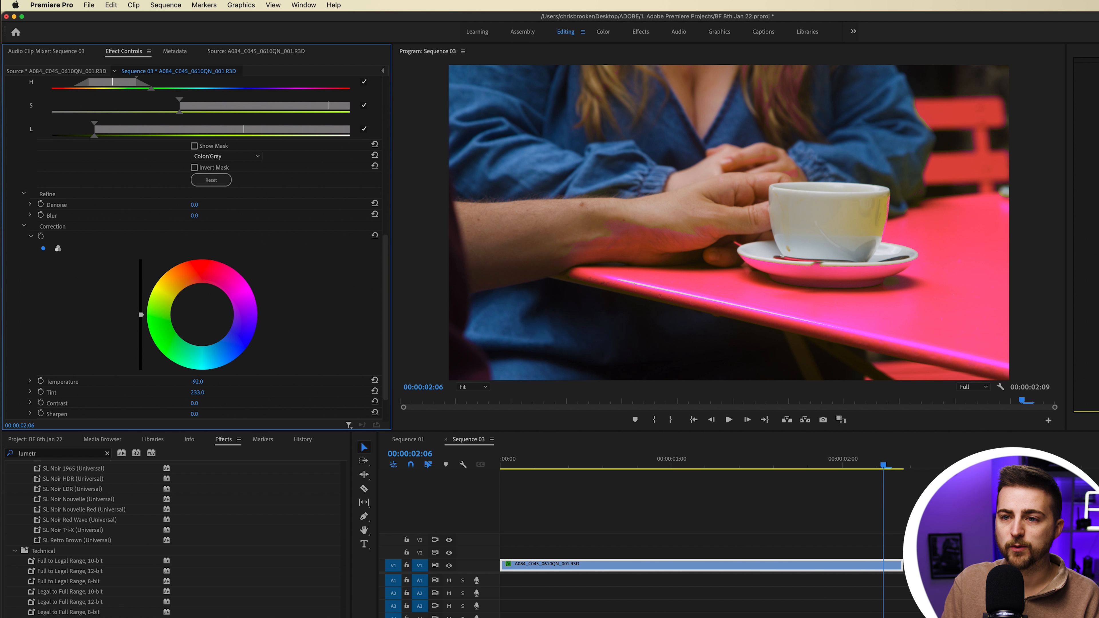
{"action": "left_click_drag", "start_coordinate": [194, 216], "coordinate": [198, 216]}
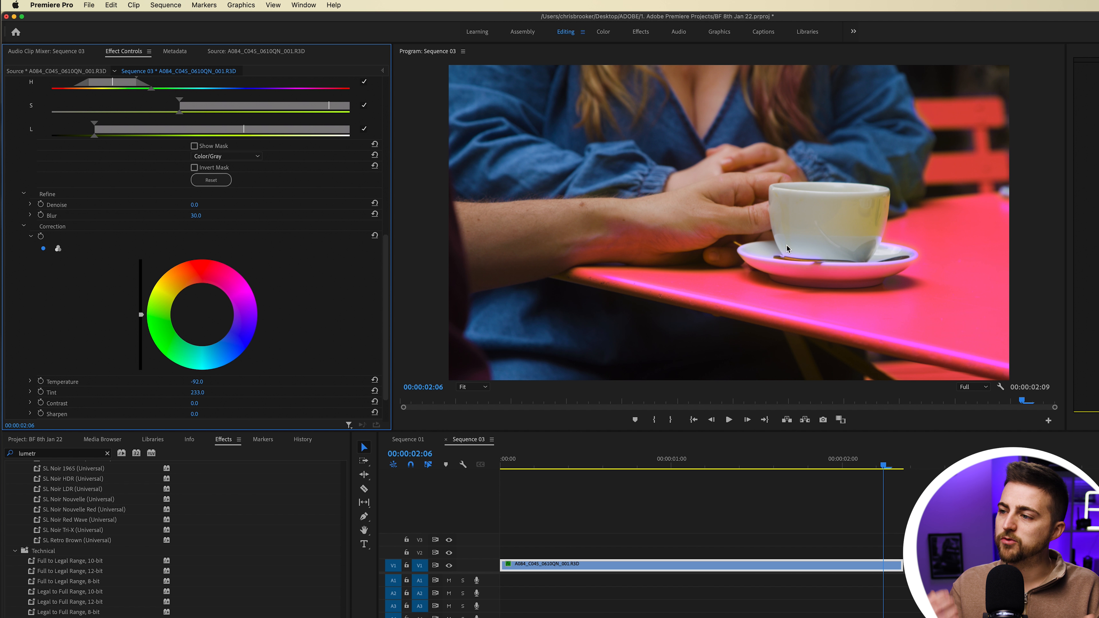
{"action": "key", "text": "space"}
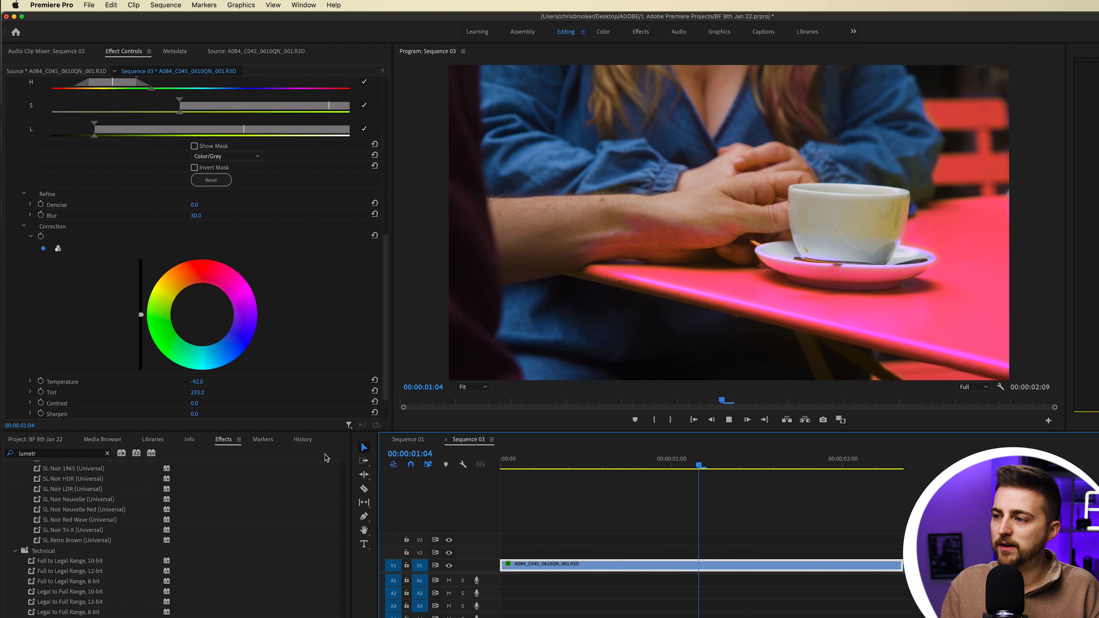
{"action": "key", "text": "space"}
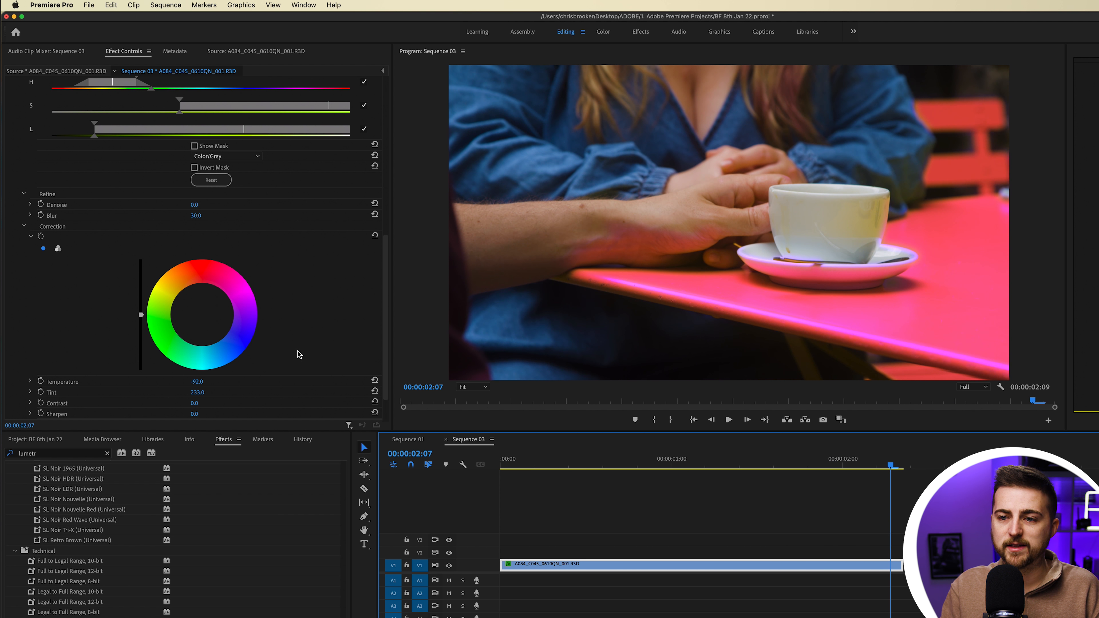
Set the correction's Tint to -22 and Temperature to 203 to turn the table orange
{"action": "scroll", "coordinate": [286, 334], "scroll_direction": "down", "scroll_amount": 2}
{"action": "left_click_drag", "start_coordinate": [197, 349], "coordinate": [70, 349]}
{"action": "mouse_move", "coordinate": [197, 338]}
{"action": "left_mouse_down"}
{"action": "mouse_move", "coordinate": [212, 338]}
{"action": "mouse_move", "coordinate": [193, 349]}
{"action": "left_mouse_up"}
{"action": "mouse_move", "coordinate": [197, 338]}
{"action": "left_mouse_down"}
{"action": "mouse_move", "coordinate": [254, 338]}
{"action": "mouse_move", "coordinate": [180, 338]}
{"action": "mouse_move", "coordinate": [215, 339]}
{"action": "left_mouse_up"}
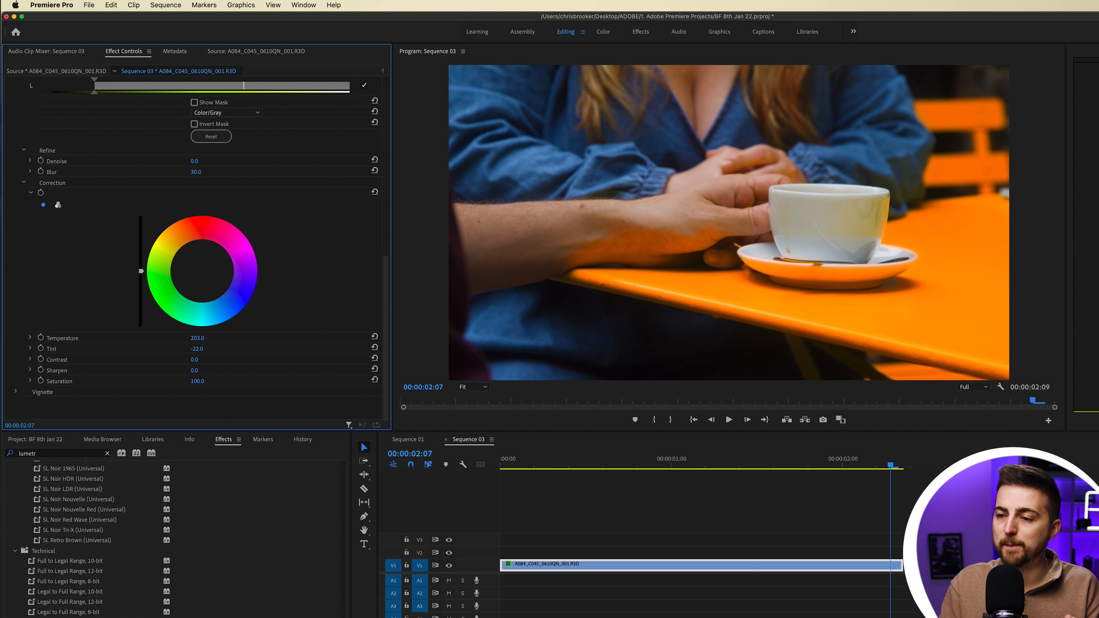
Toggle the second Lumetri Color effect repeatedly to compare the original and recolored table
{"action": "scroll", "coordinate": [79, 270], "scroll_direction": "up", "scroll_amount": 10}
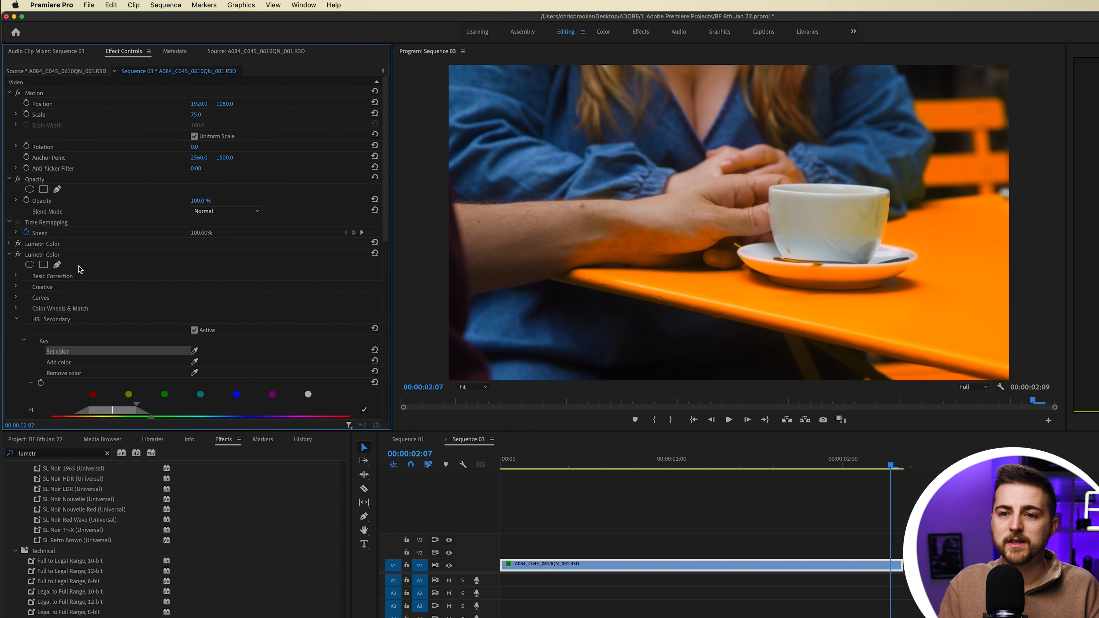
{"action": "left_click", "coordinate": [18, 255]}
{"action": "left_click", "coordinate": [18, 254]}
{"action": "left_click", "coordinate": [18, 255]}
{"action": "left_click", "coordinate": [18, 255]}
{"action": "left_click", "coordinate": [18, 256]}
{"action": "left_click", "coordinate": [18, 255]}
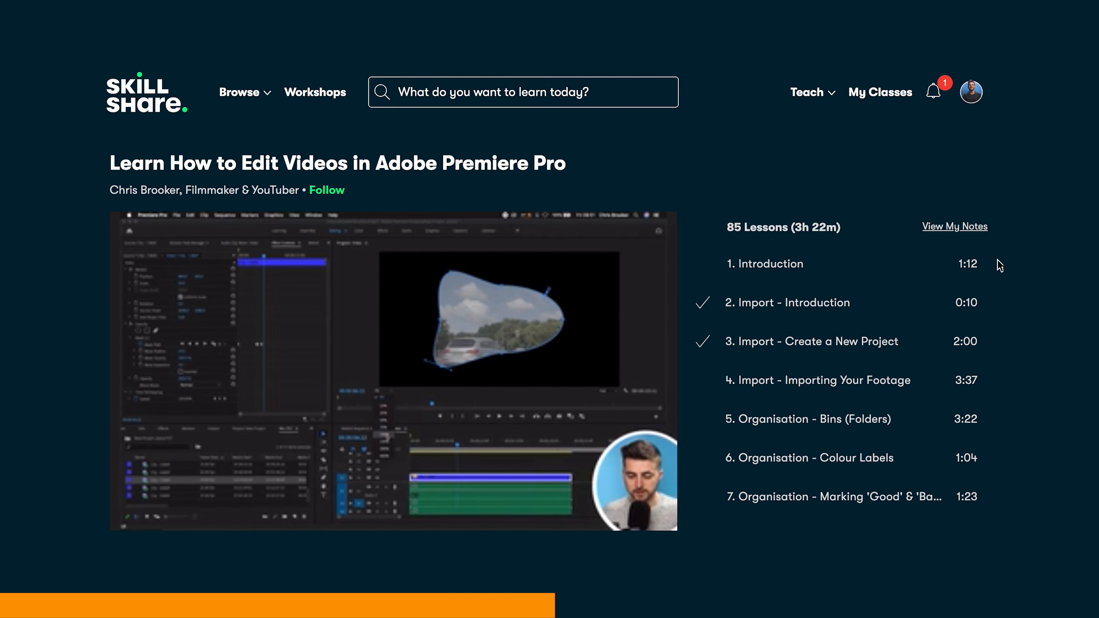
{"action": "scroll", "coordinate": [920, 375], "scroll_direction": "down", "scroll_amount": 6}
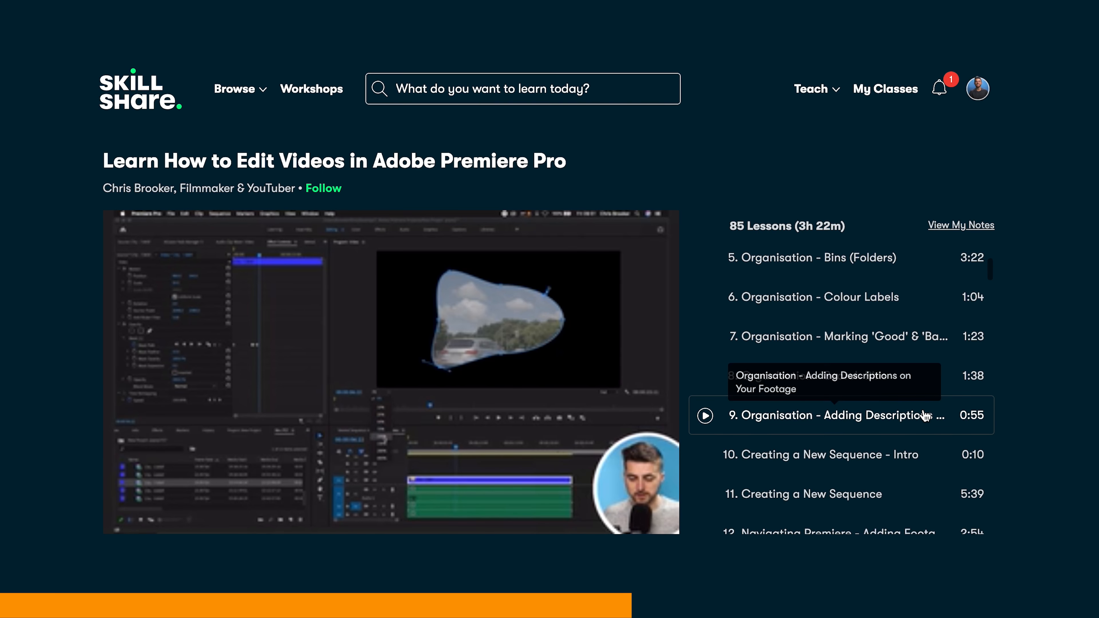
{"action": "scroll", "coordinate": [929, 416], "scroll_direction": "down", "scroll_amount": 8}
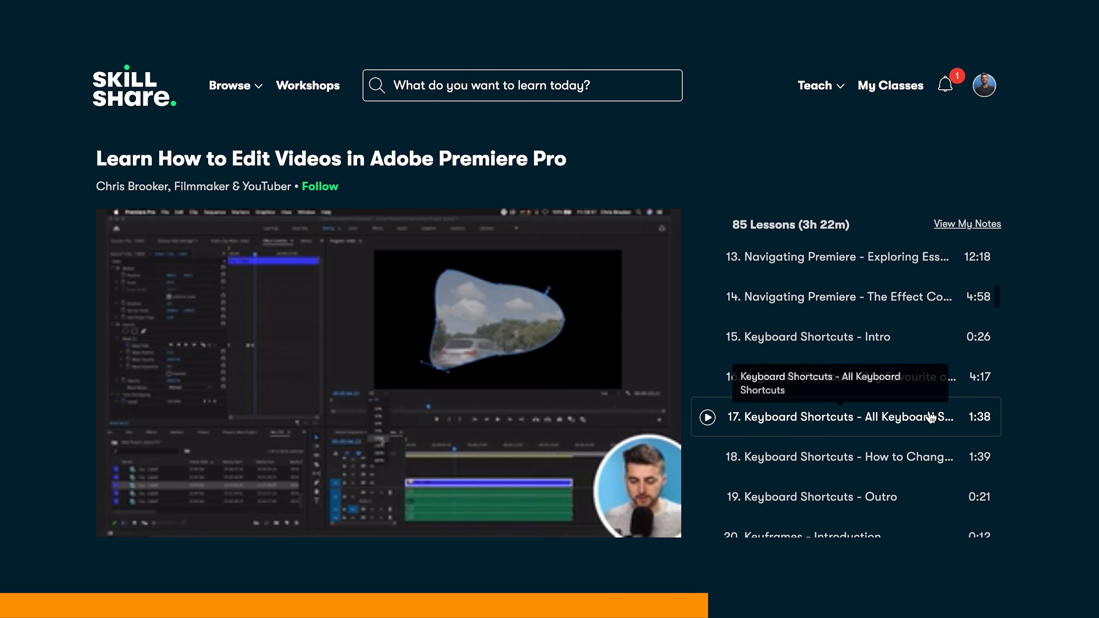